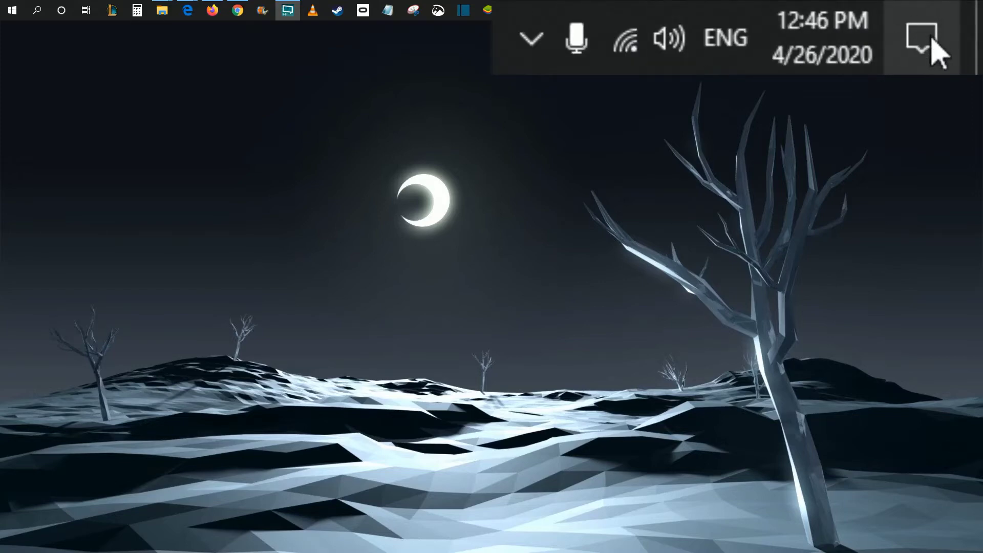
Step: Expand the Action Center quick actions and open the Connect pane to scan for nearby devices
left_click(913, 46)
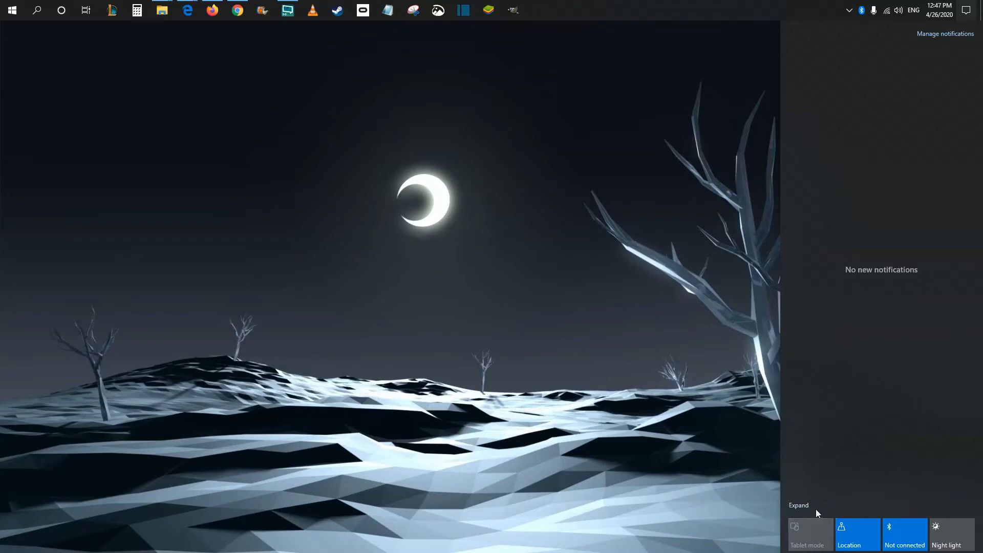
left_click(799, 505)
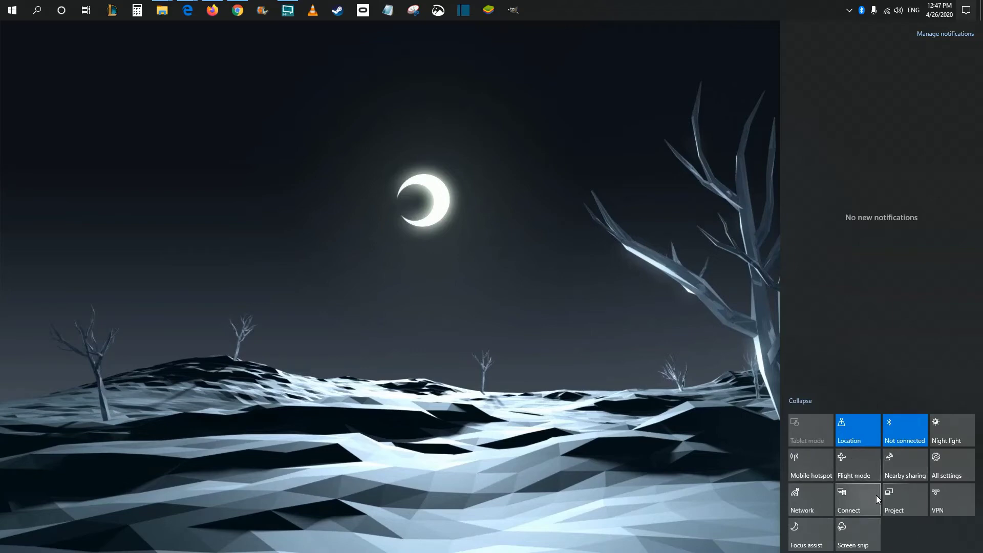
left_click(842, 502)
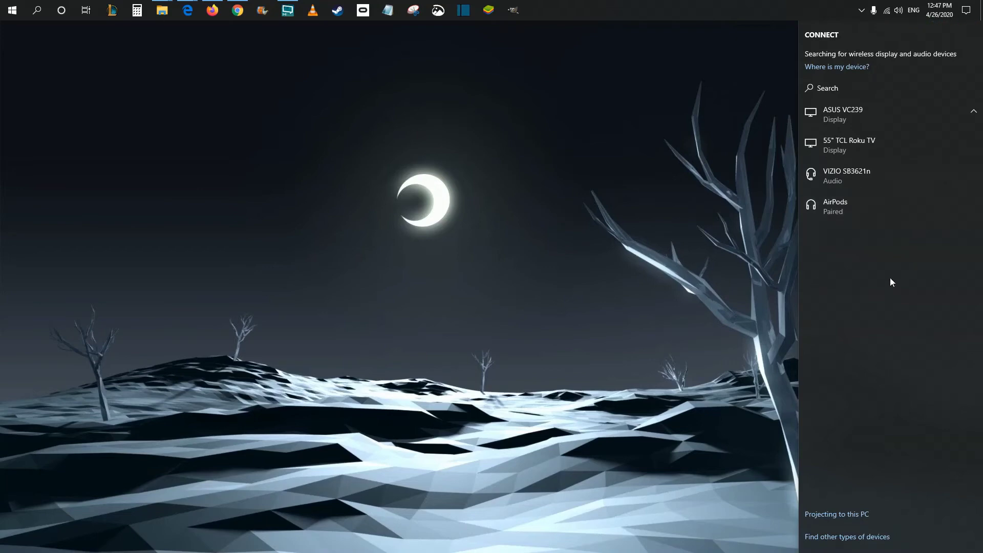
Step: Go from the Connect pane to the Bluetooth & other devices settings page
left_click(837, 538)
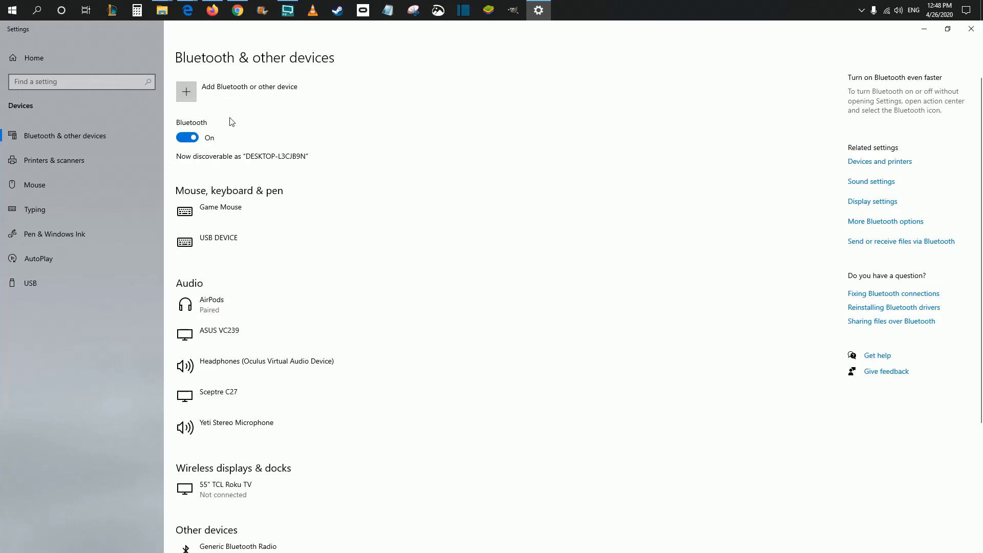
Step: Open the Add a device dialog from the Bluetooth & other devices page
left_click(192, 93)
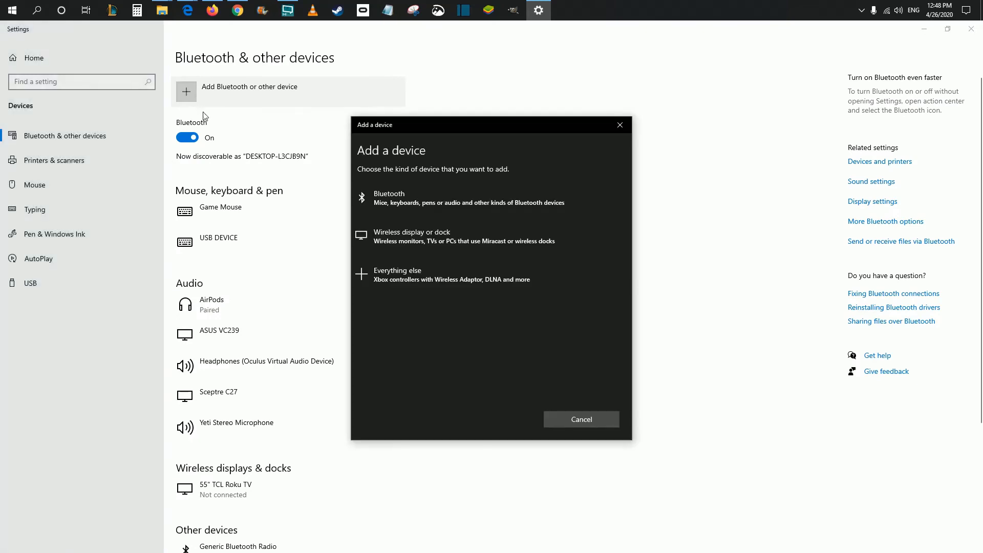
Step: Choose Bluetooth and connect to the VIZIO SB3621n soundbar
left_click(390, 198)
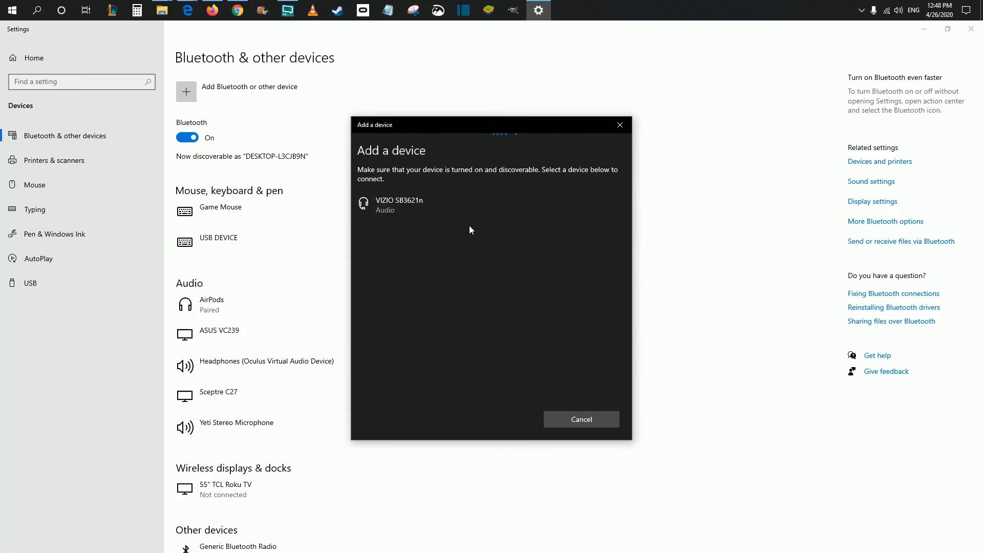
left_click(398, 213)
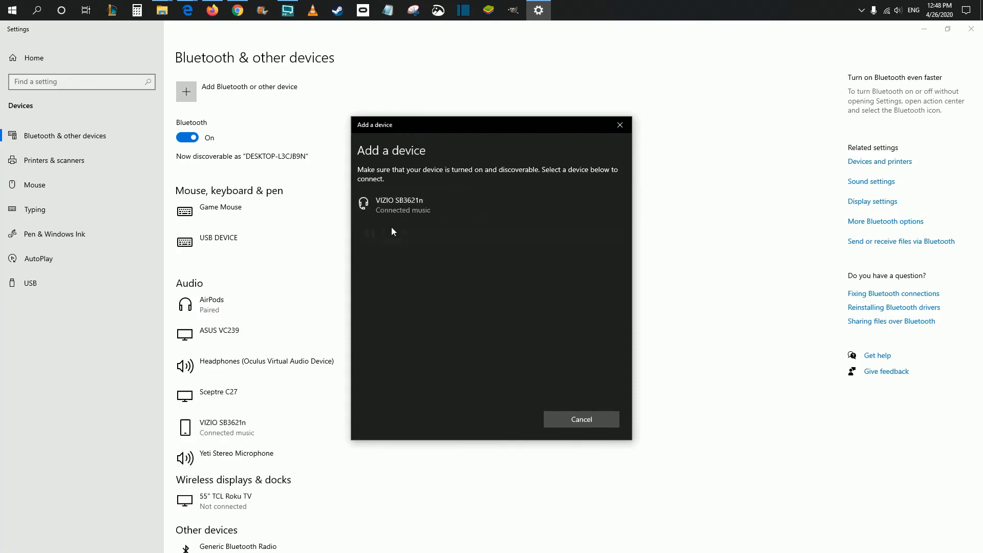